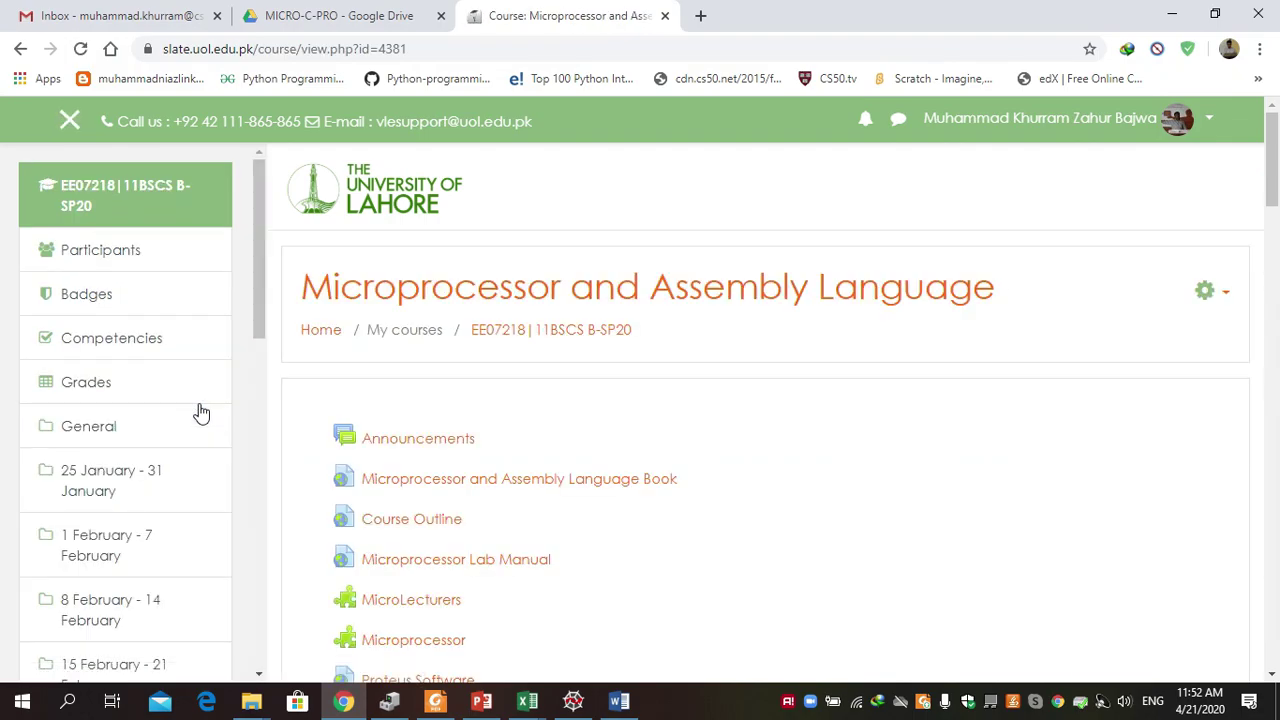
- Turn editing on for the course and open the Signed Number assignment in the 4 April - 10 April section
click(1224, 294)
click(1160, 324)
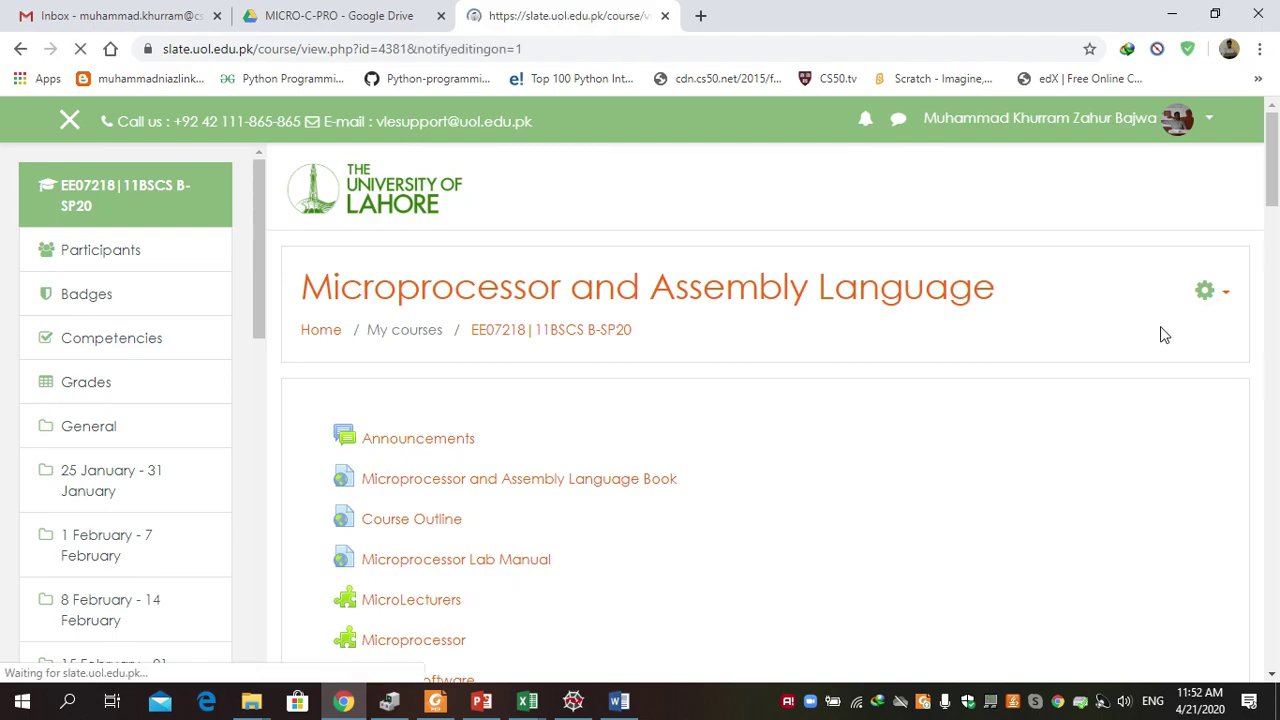
drag(1275, 183, 1275, 487)
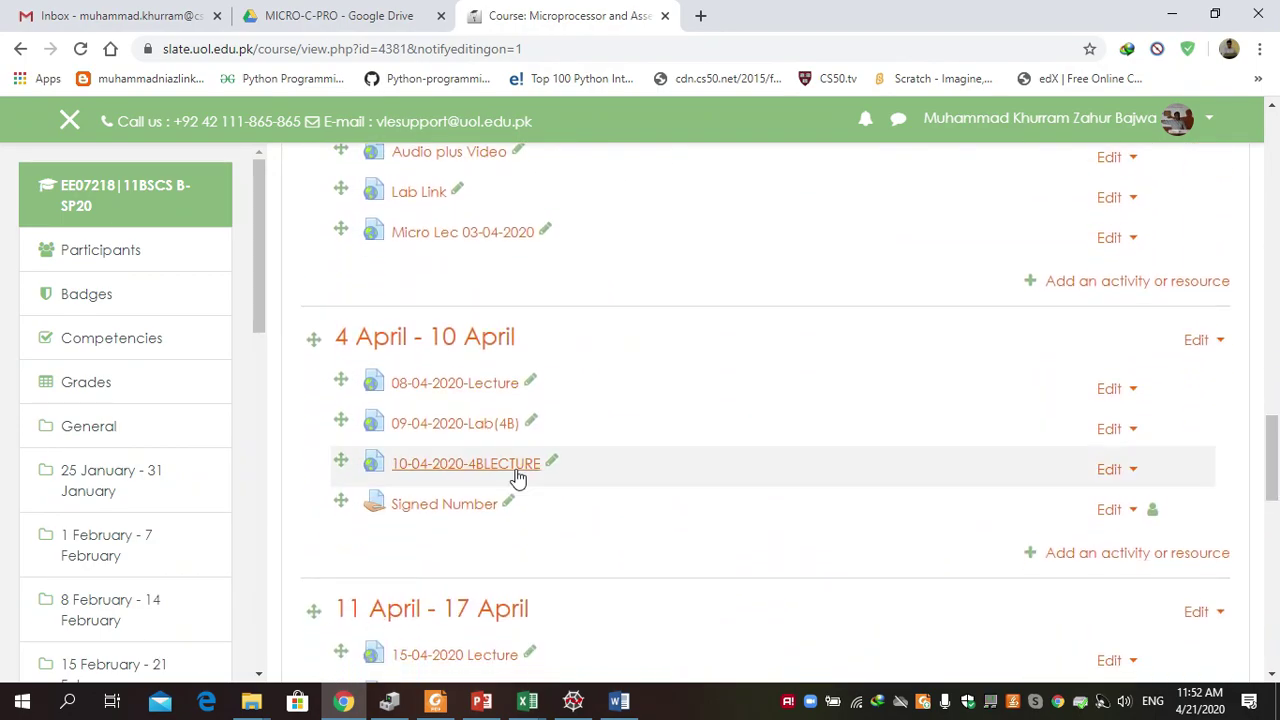
click(465, 503)
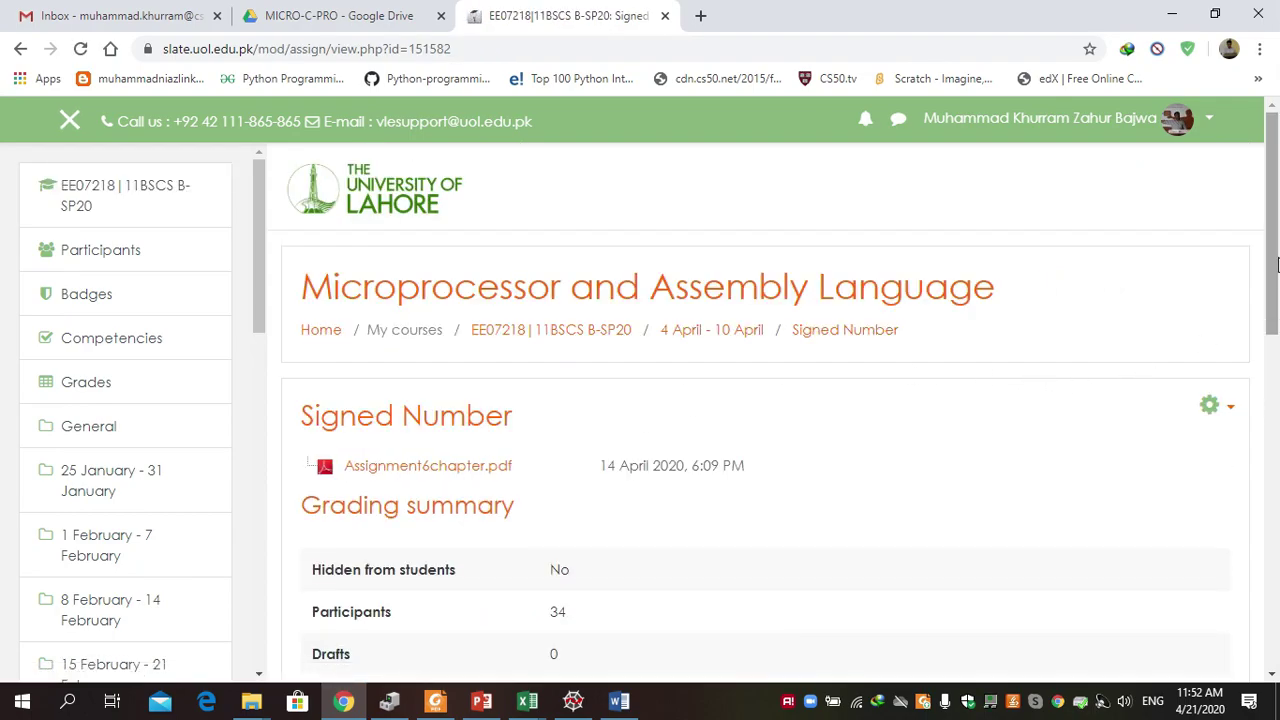
- Check the Signed Number assignment's grading summary and open the course gradebook from the assignment
drag(1276, 257, 1276, 373)
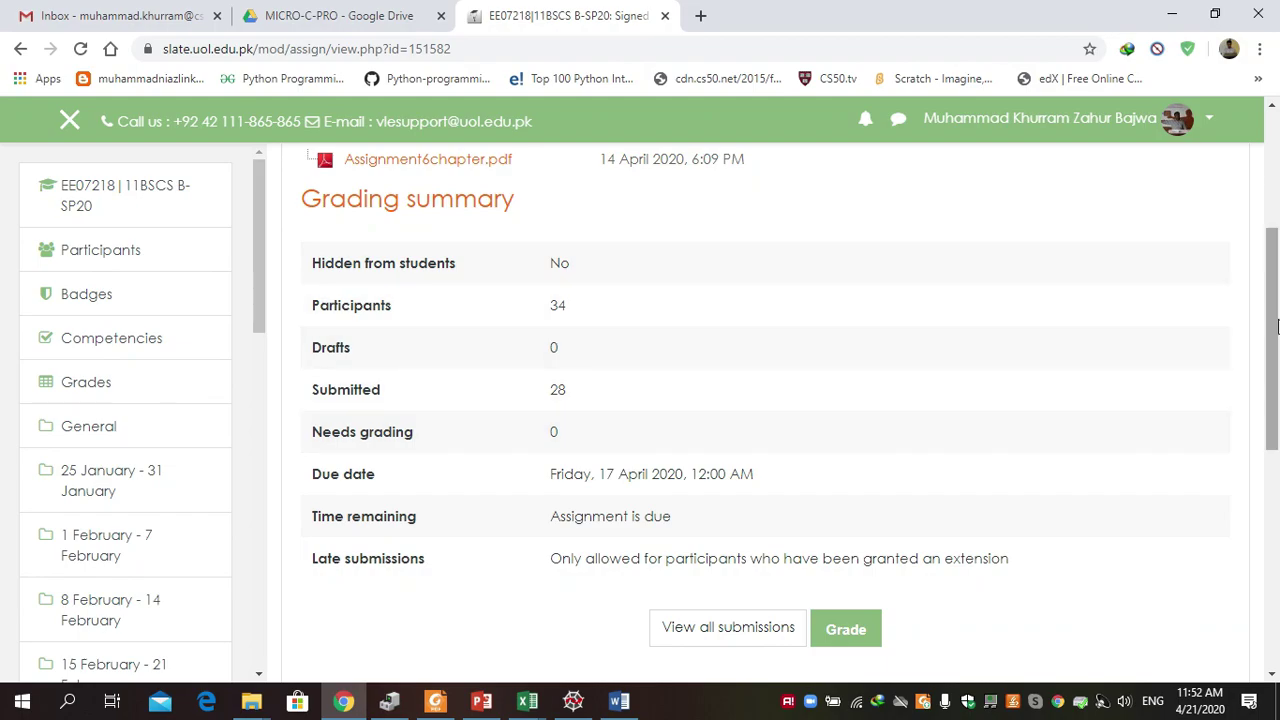
scroll(890, 313, up, 1)
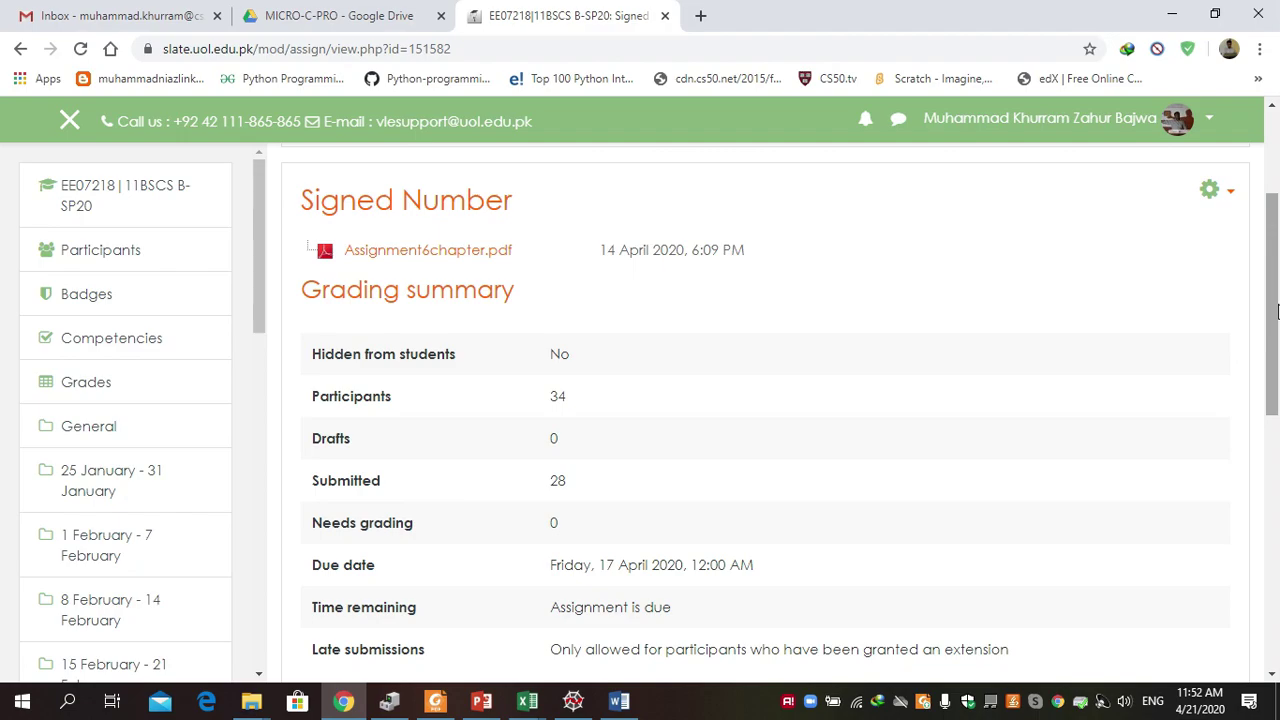
mouse_move(1276, 305)
mouse_down()
mouse_move(1276, 365)
mouse_move(1276, 316)
mouse_up()
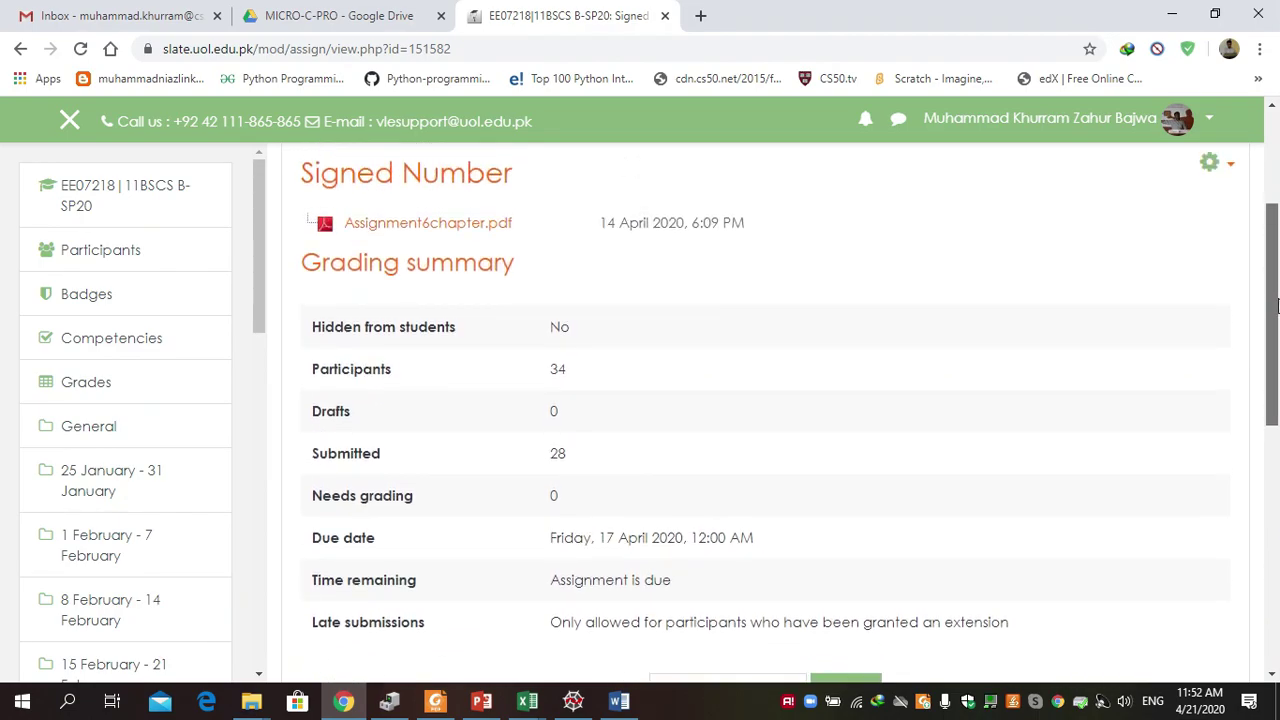
click(1234, 167)
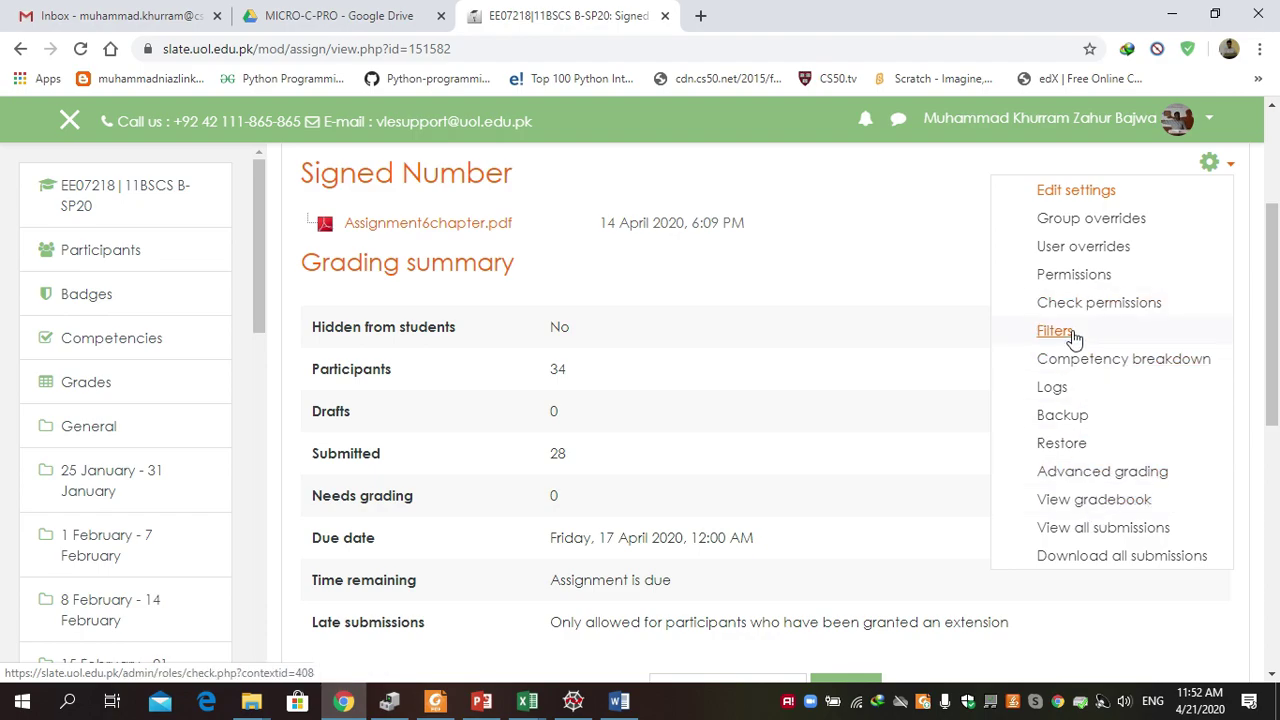
click(1070, 510)
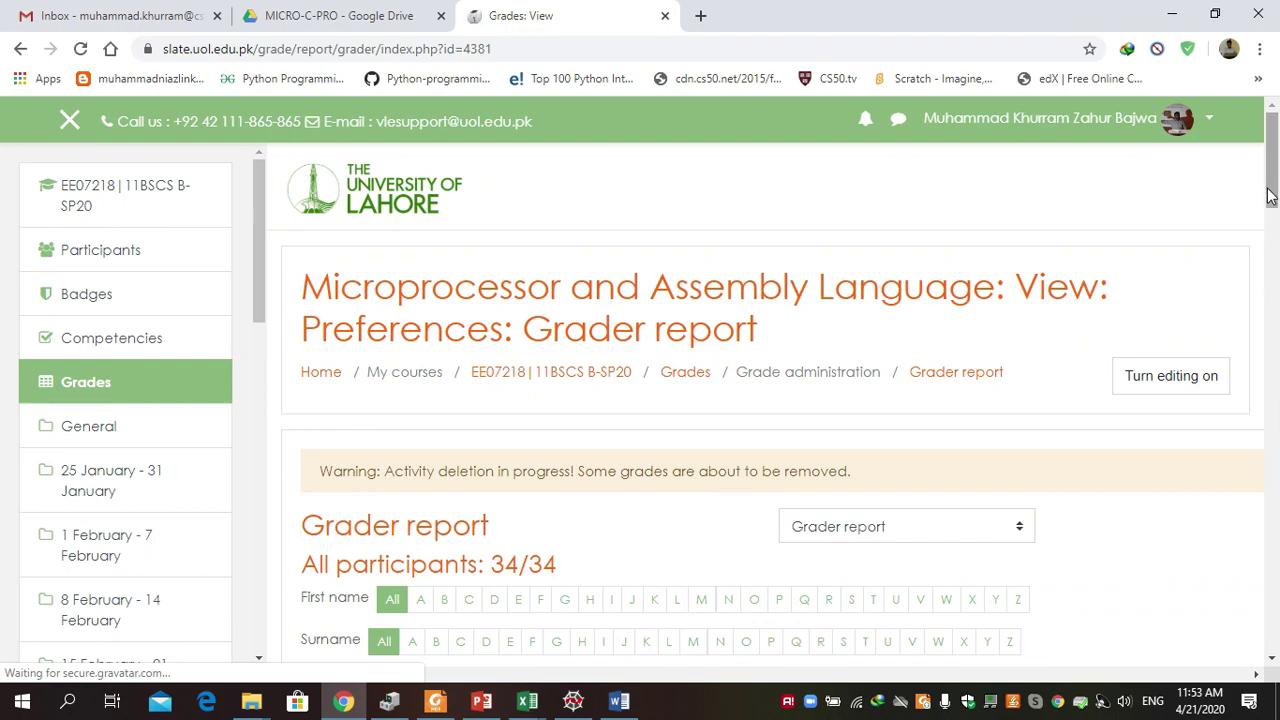
- Examine the grader report's student rows and grade columns across to the course total
click(1277, 307)
drag(1277, 310, 1277, 244)
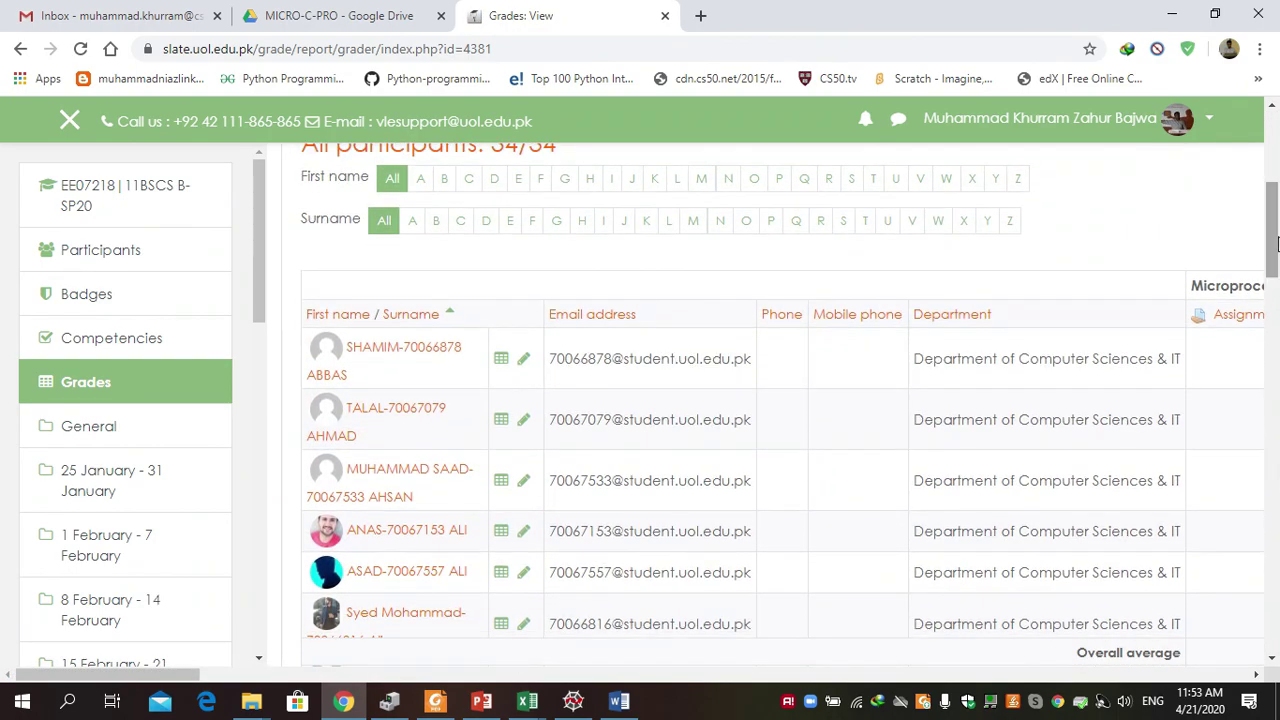
drag(171, 678, 955, 712)
drag(822, 674, 1158, 674)
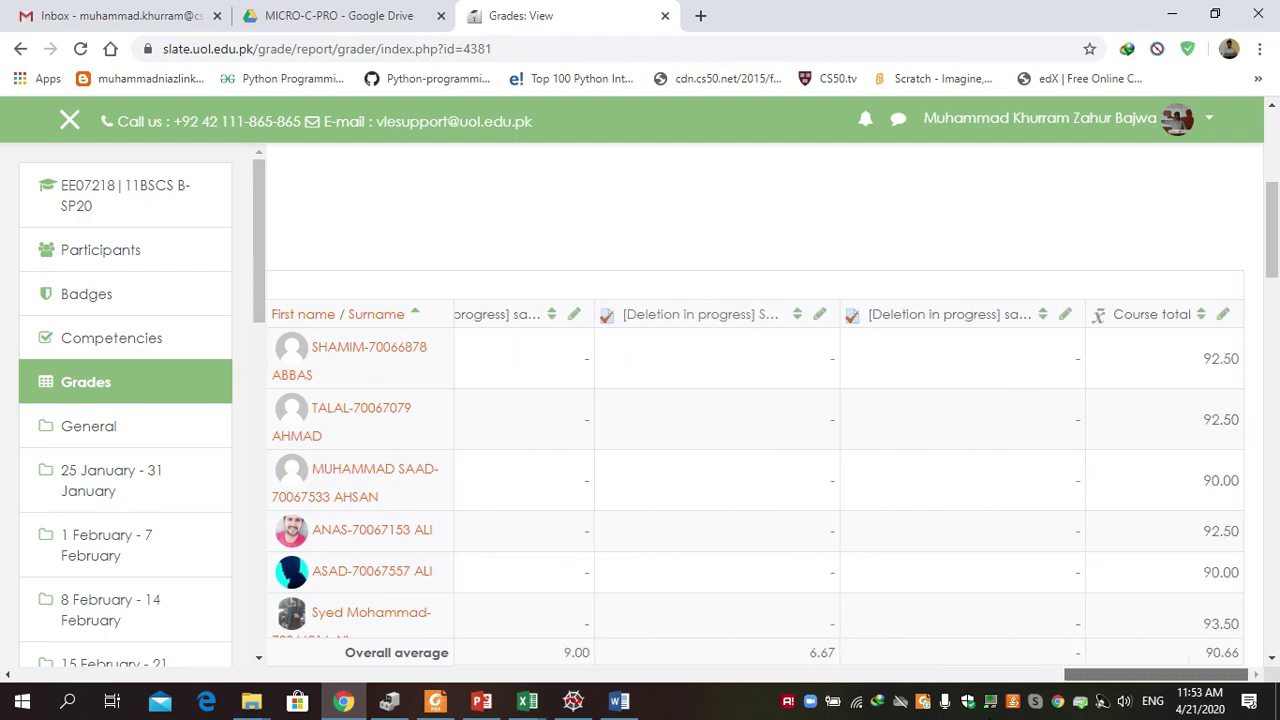
drag(1158, 674, 150, 712)
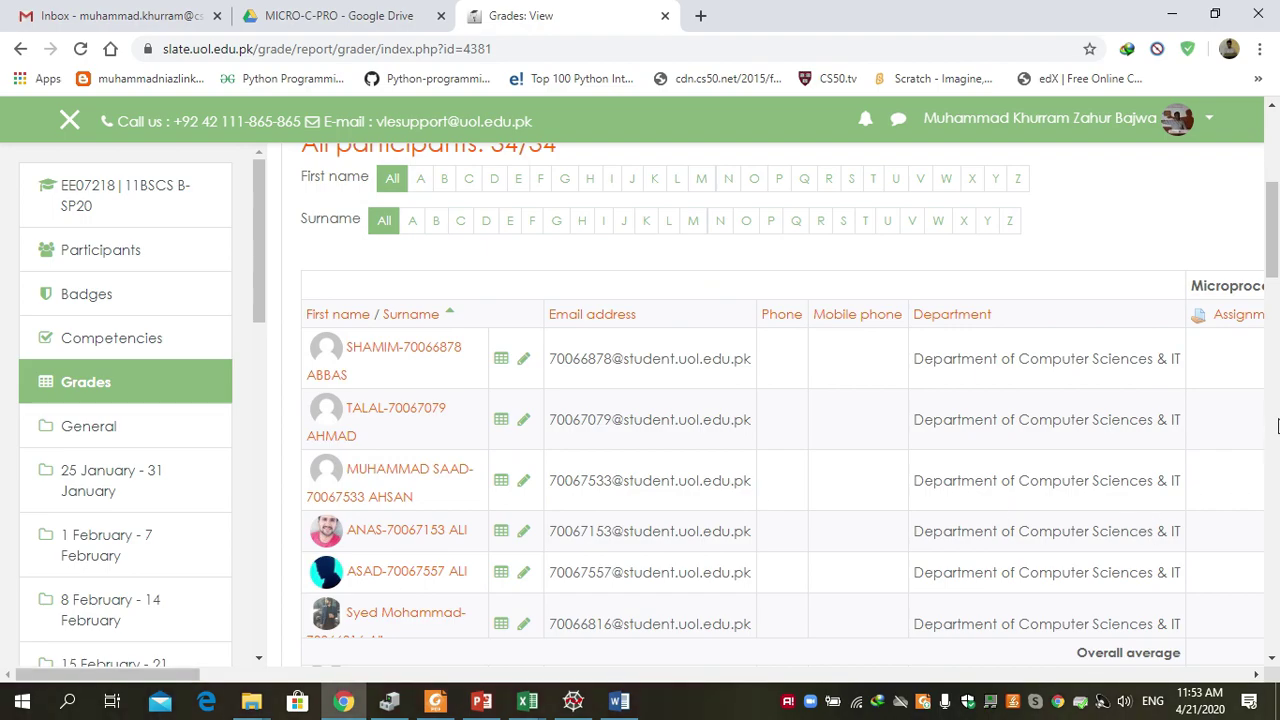
mouse_move(1275, 240)
mouse_down()
mouse_move(1275, 262)
mouse_move(1275, 218)
mouse_up()
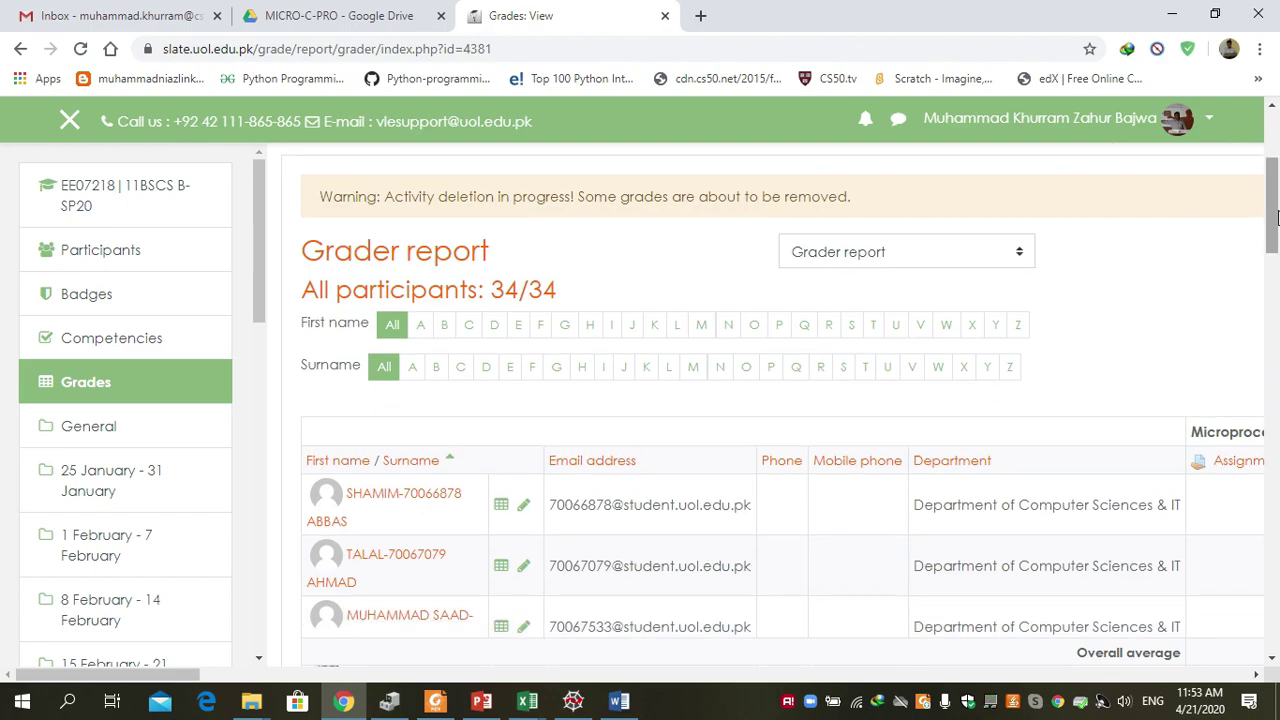
click(1020, 254)
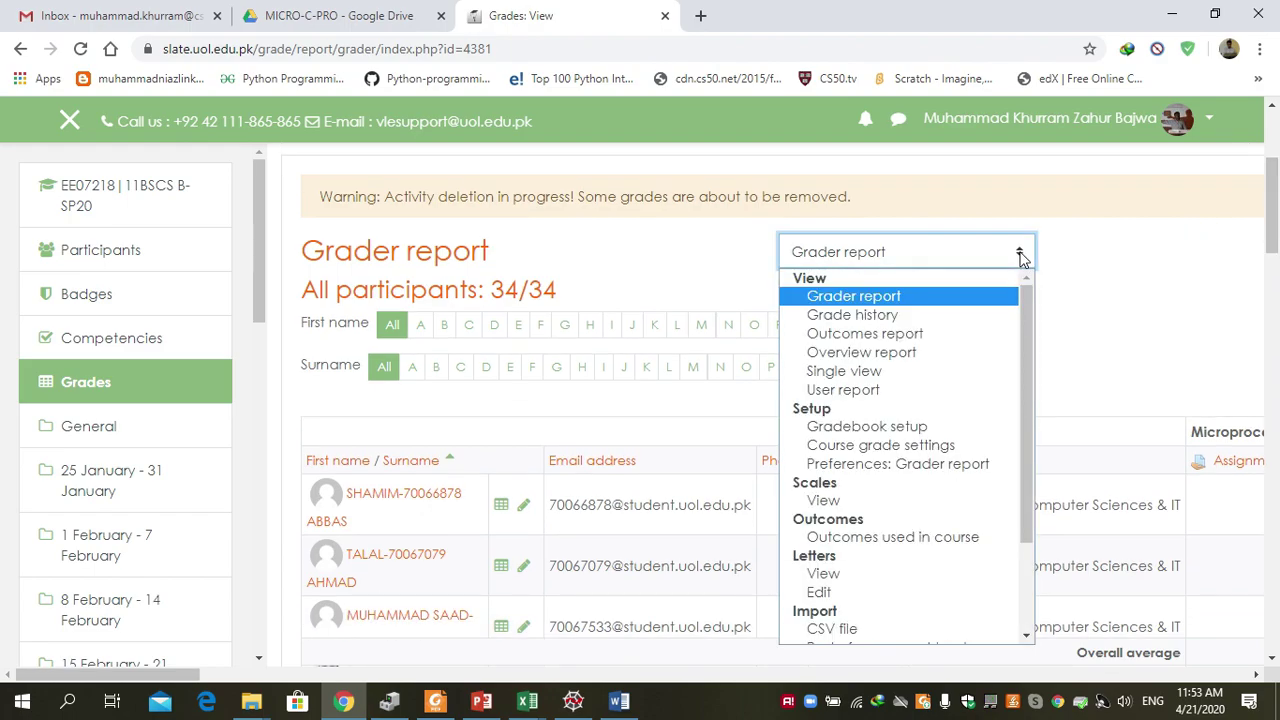
drag(1025, 420, 1025, 517)
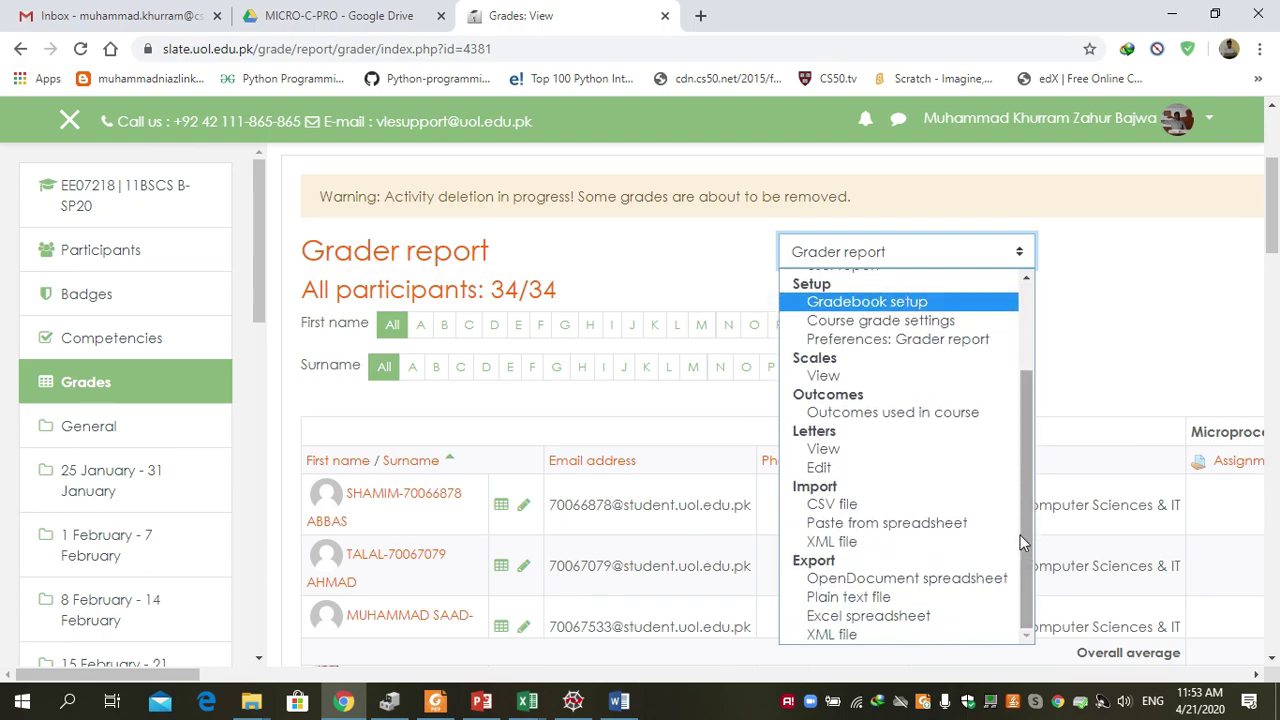
click(877, 636)
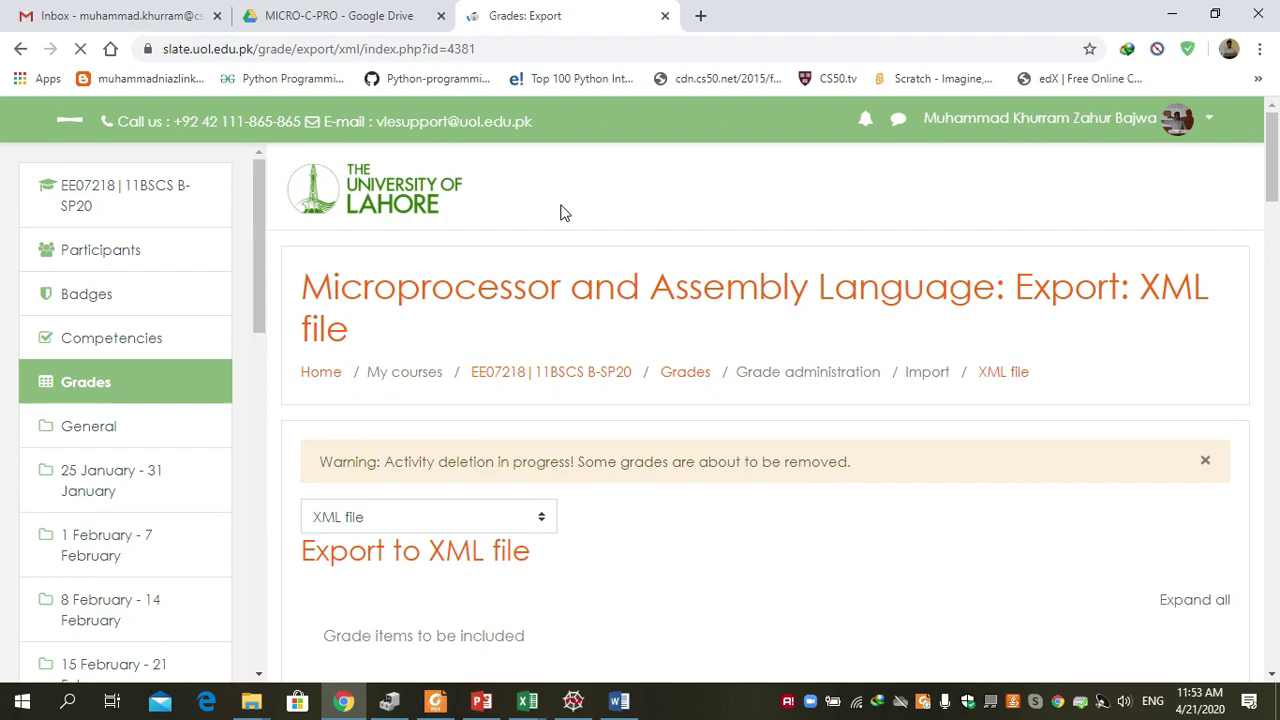
- Set the grade export to Excel spreadsheet and leave only Signed Number selected among the grade items to be included
click(541, 524)
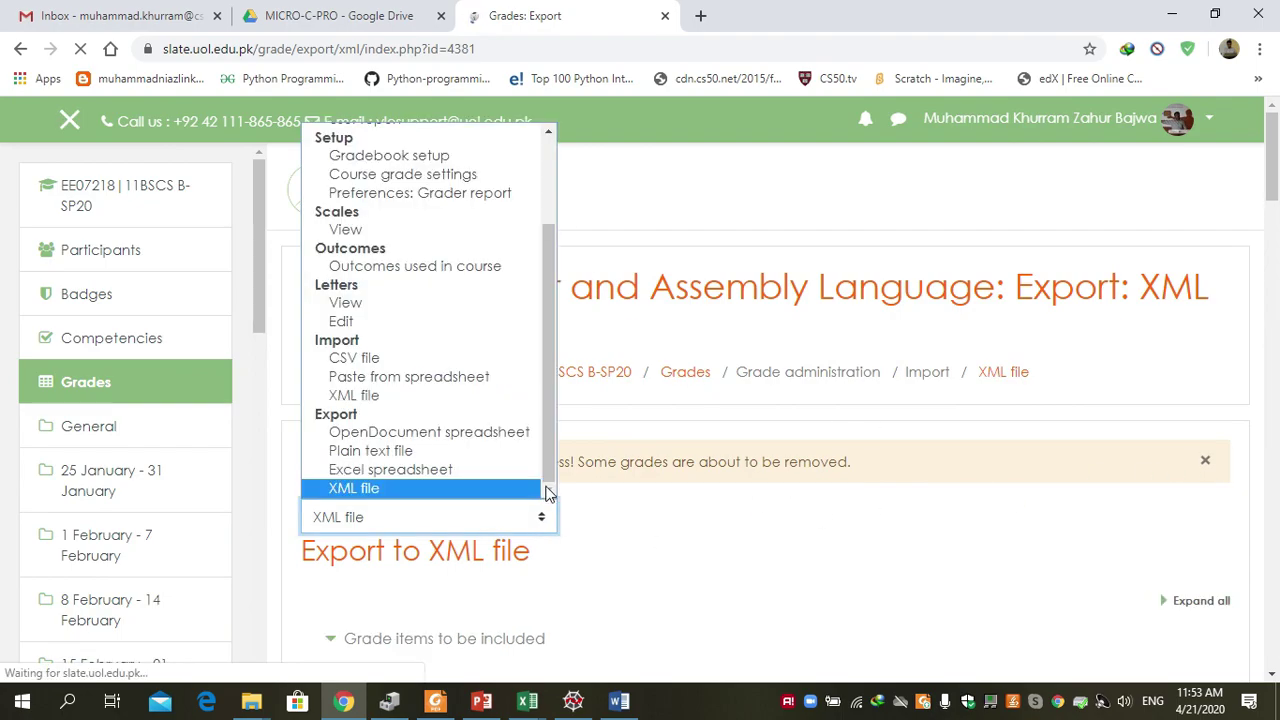
click(447, 470)
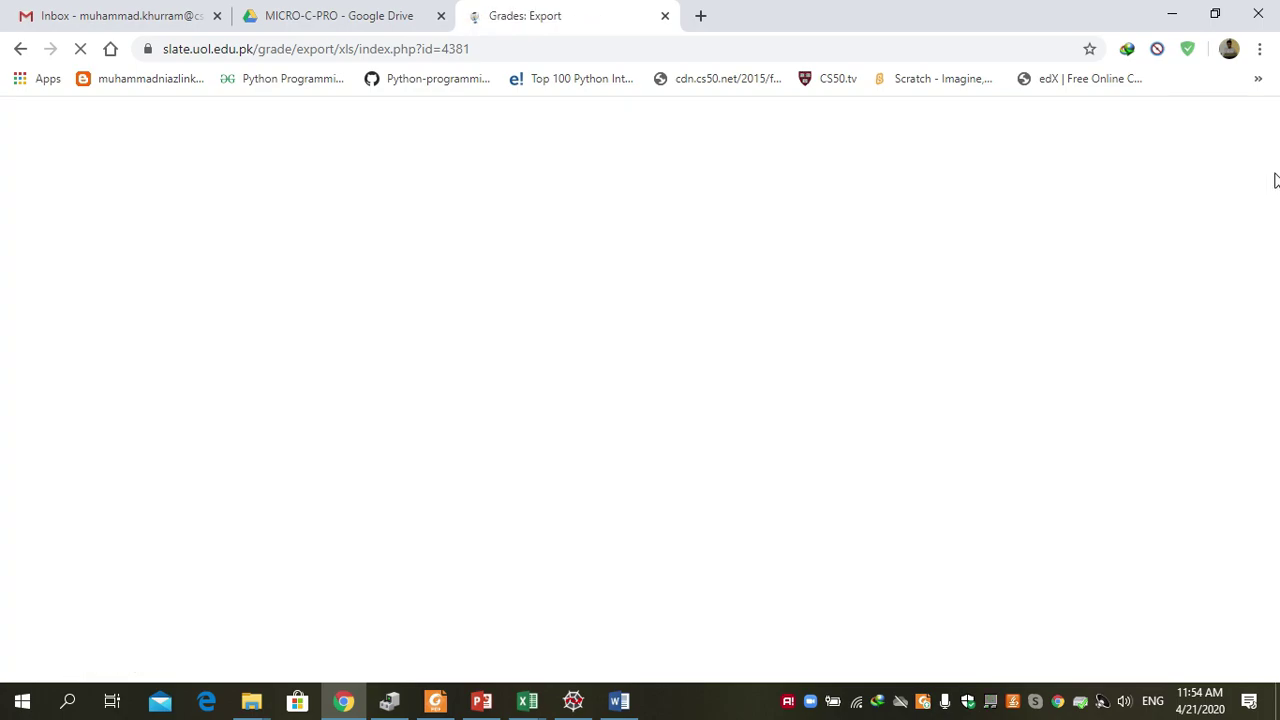
drag(1275, 183, 1277, 244)
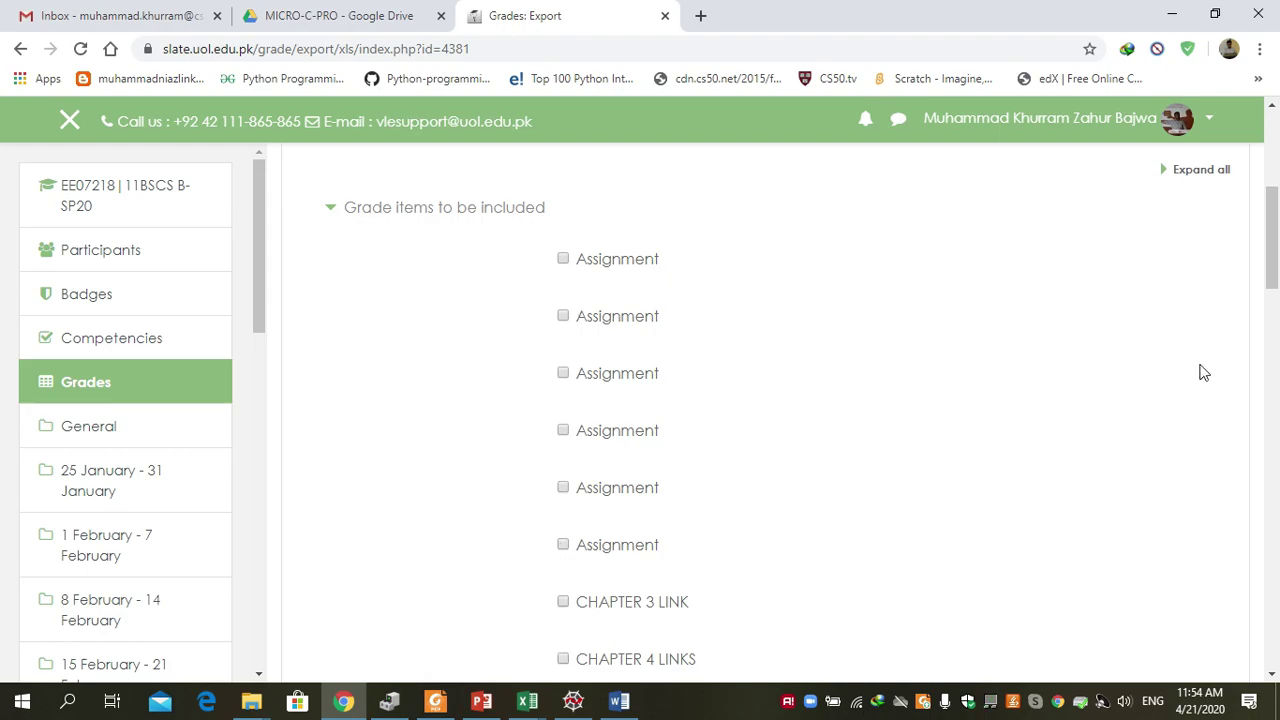
drag(1275, 249, 1276, 308)
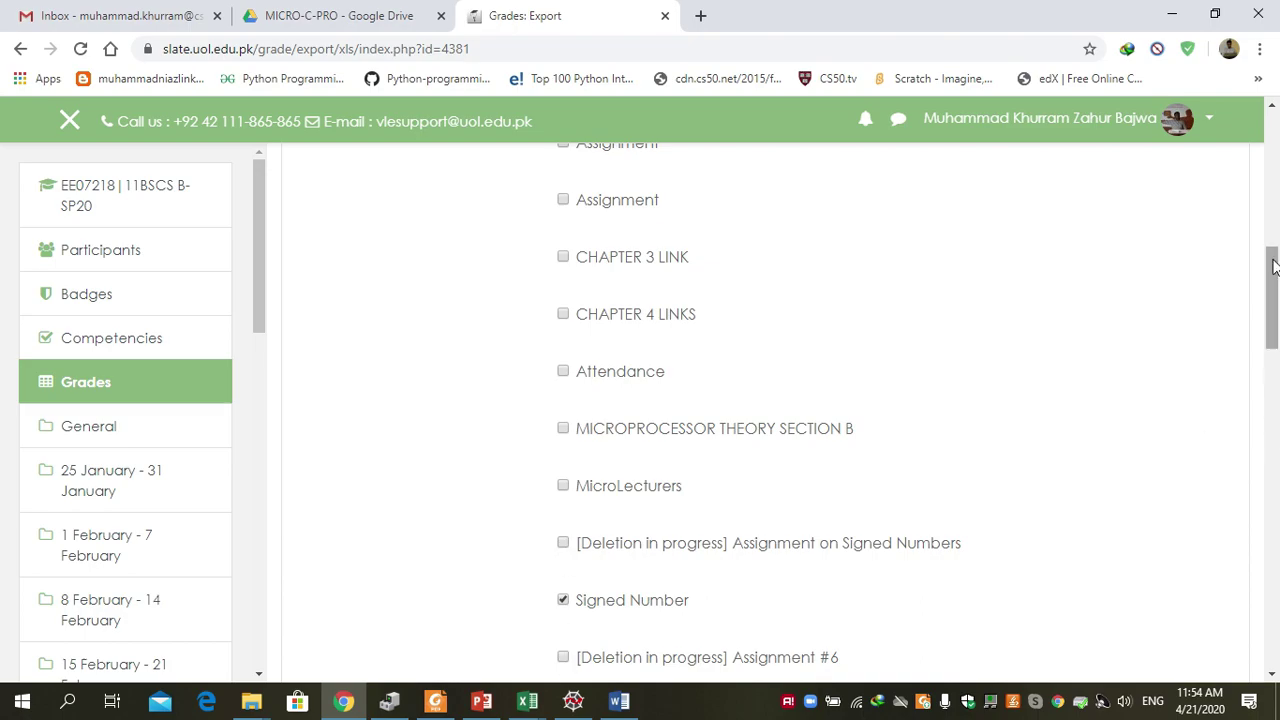
scroll(624, 450, down, 3)
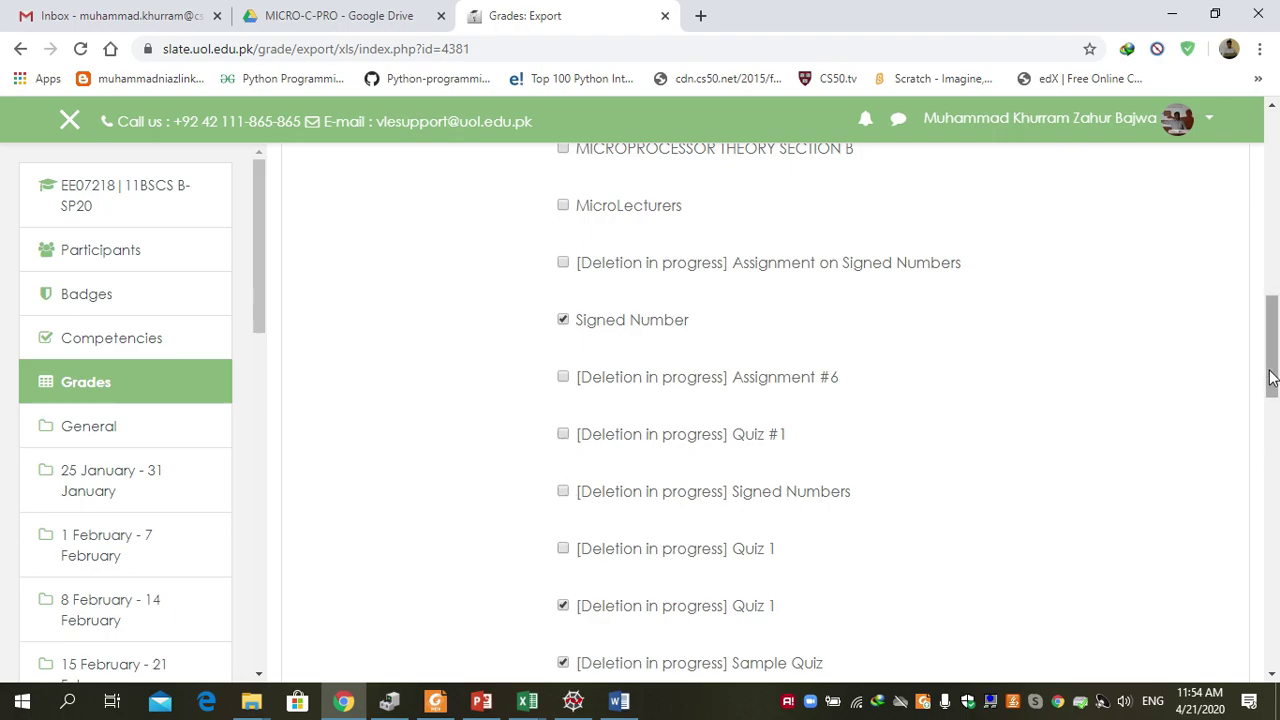
scroll(568, 343, down, 3)
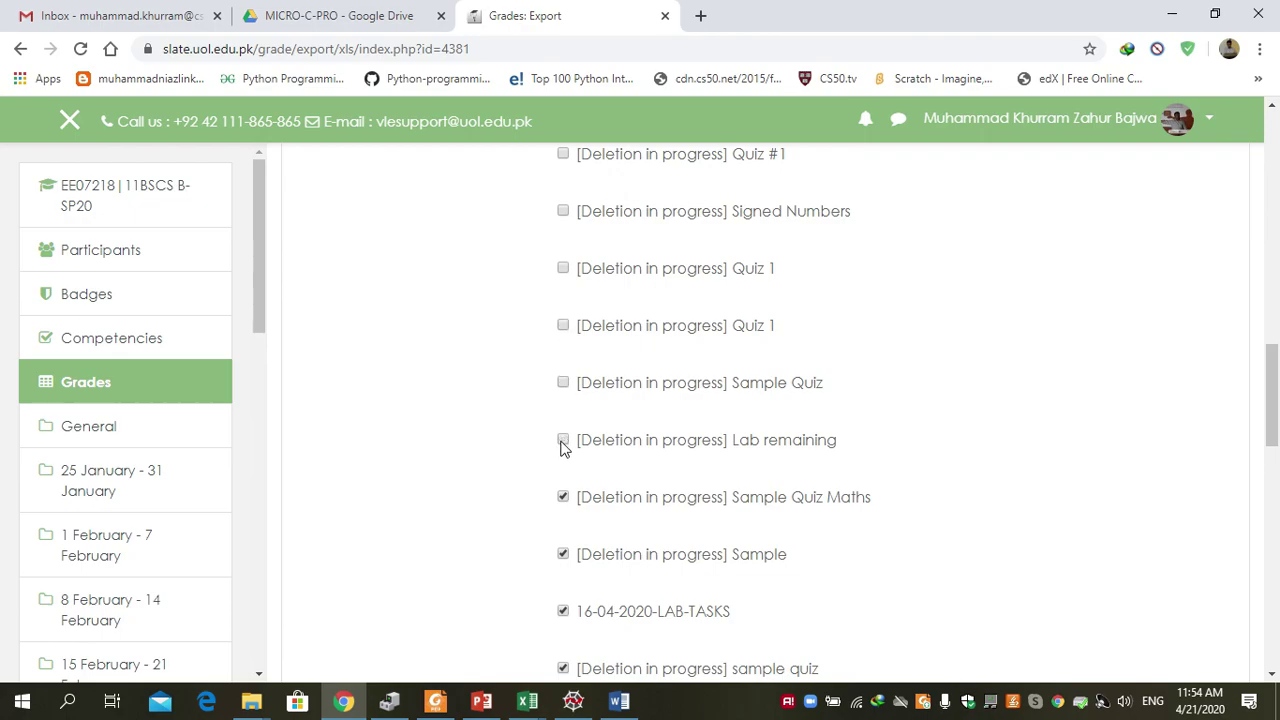
drag(1274, 394, 1274, 428)
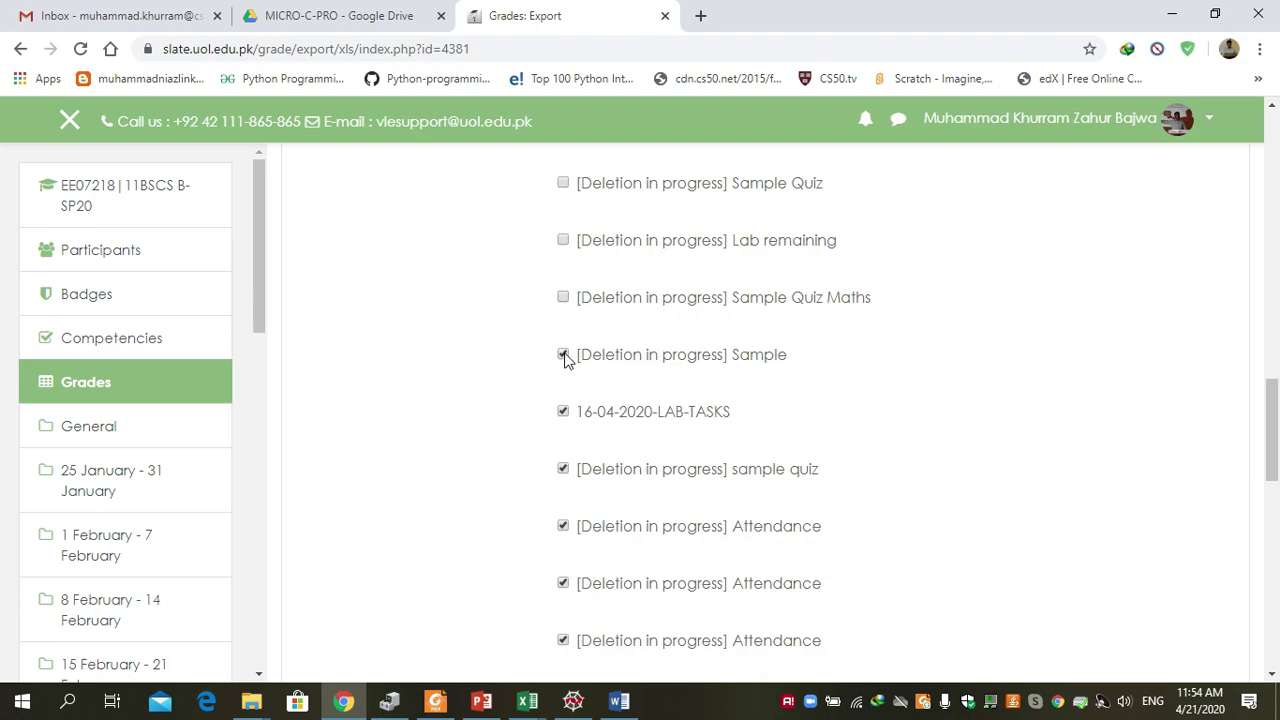
click(563, 413)
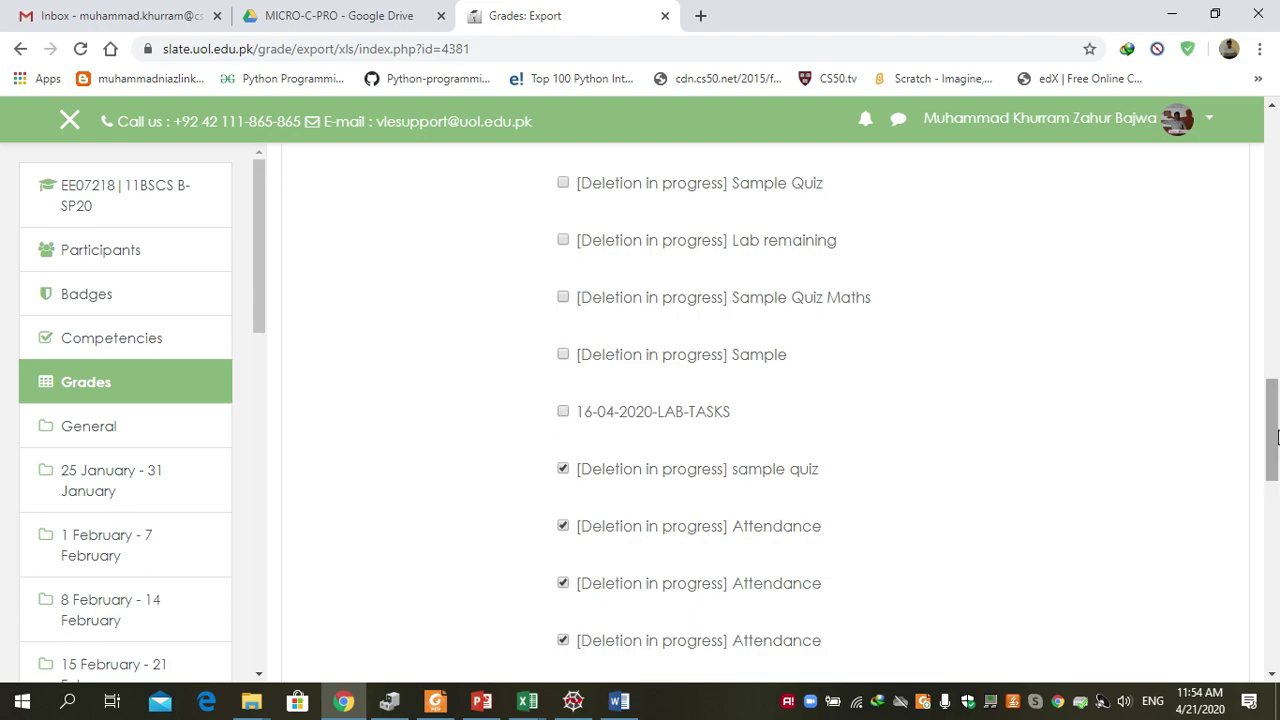
drag(1276, 436, 1276, 461)
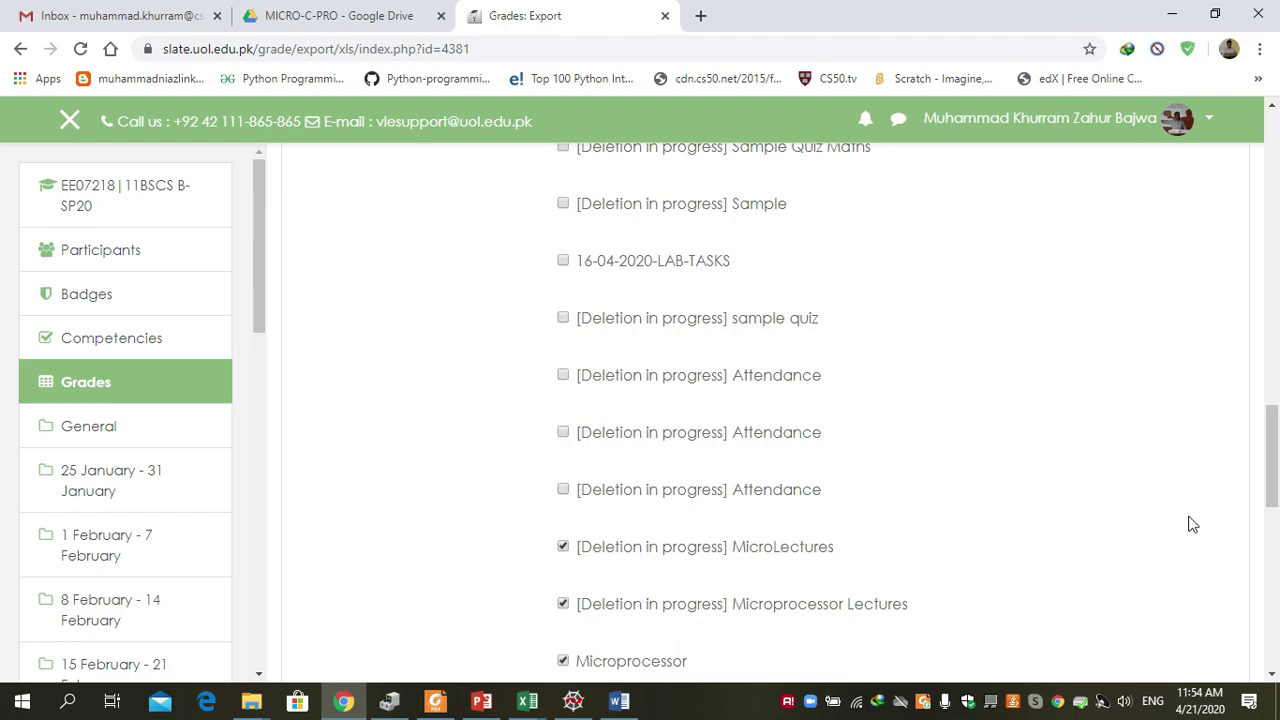
drag(1276, 472, 1276, 517)
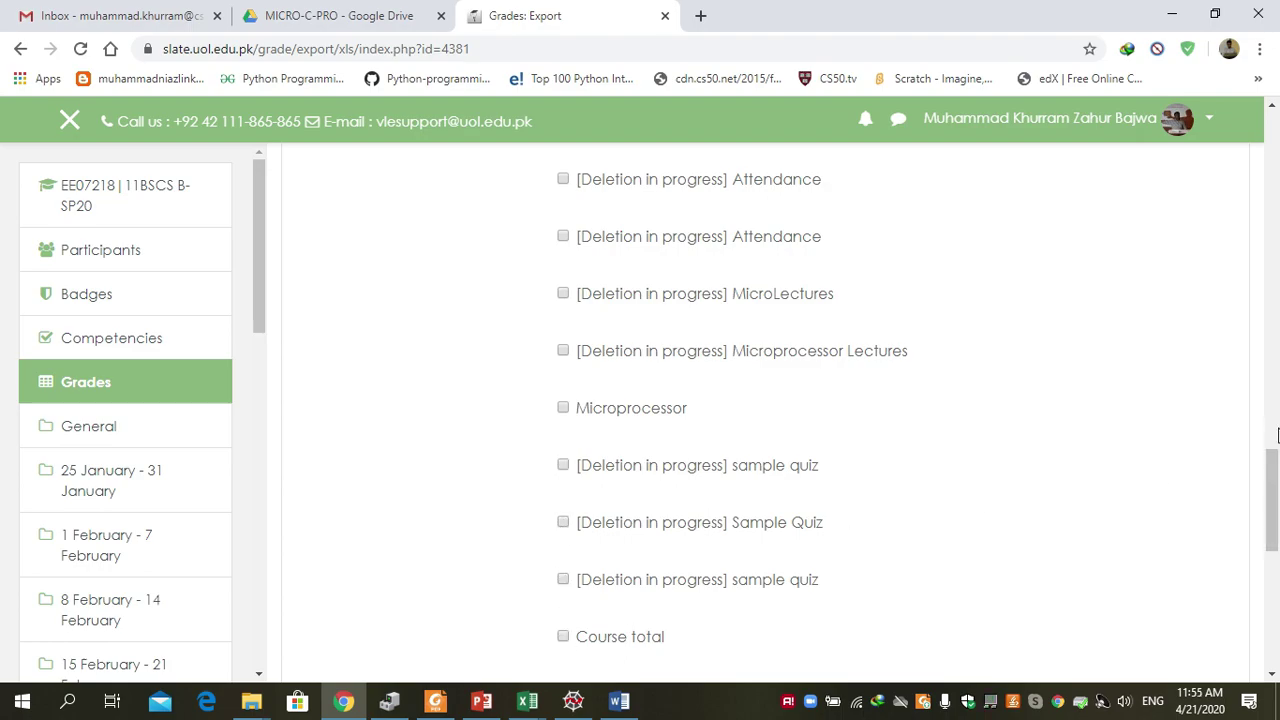
drag(1276, 475, 1276, 515)
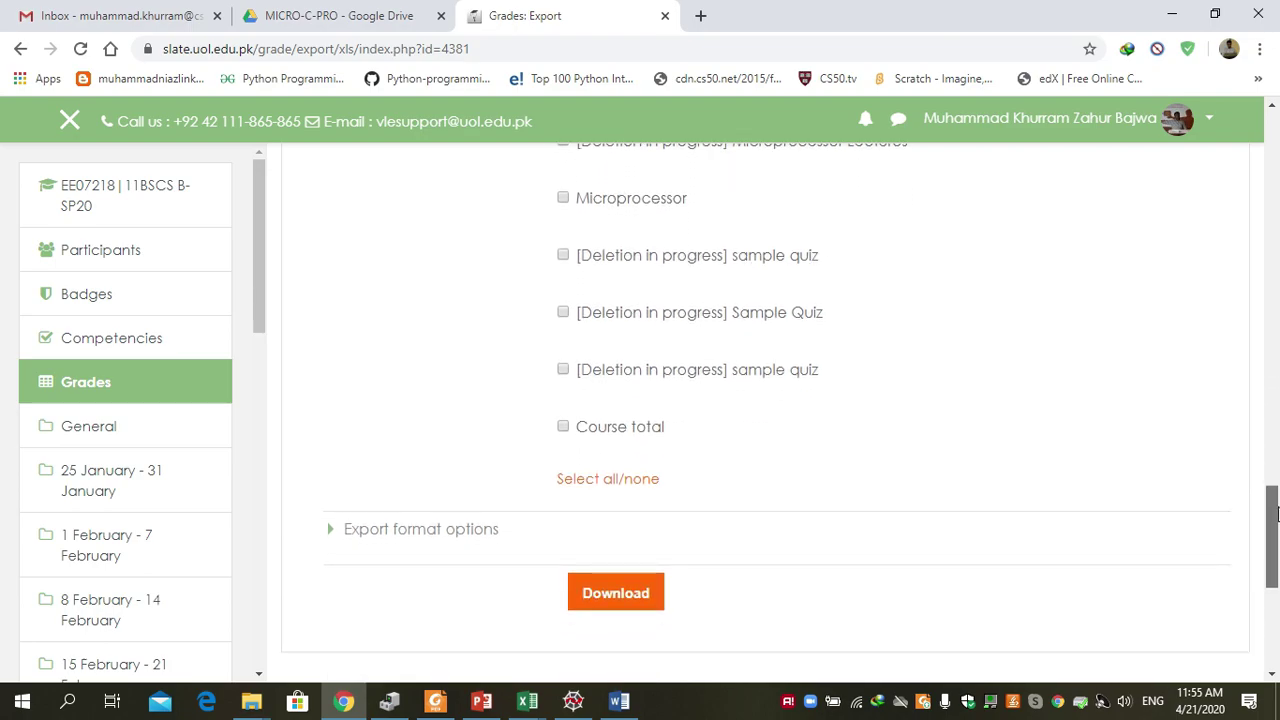
- Download the grades spreadsheet, open it in Excel and enable editing
click(610, 594)
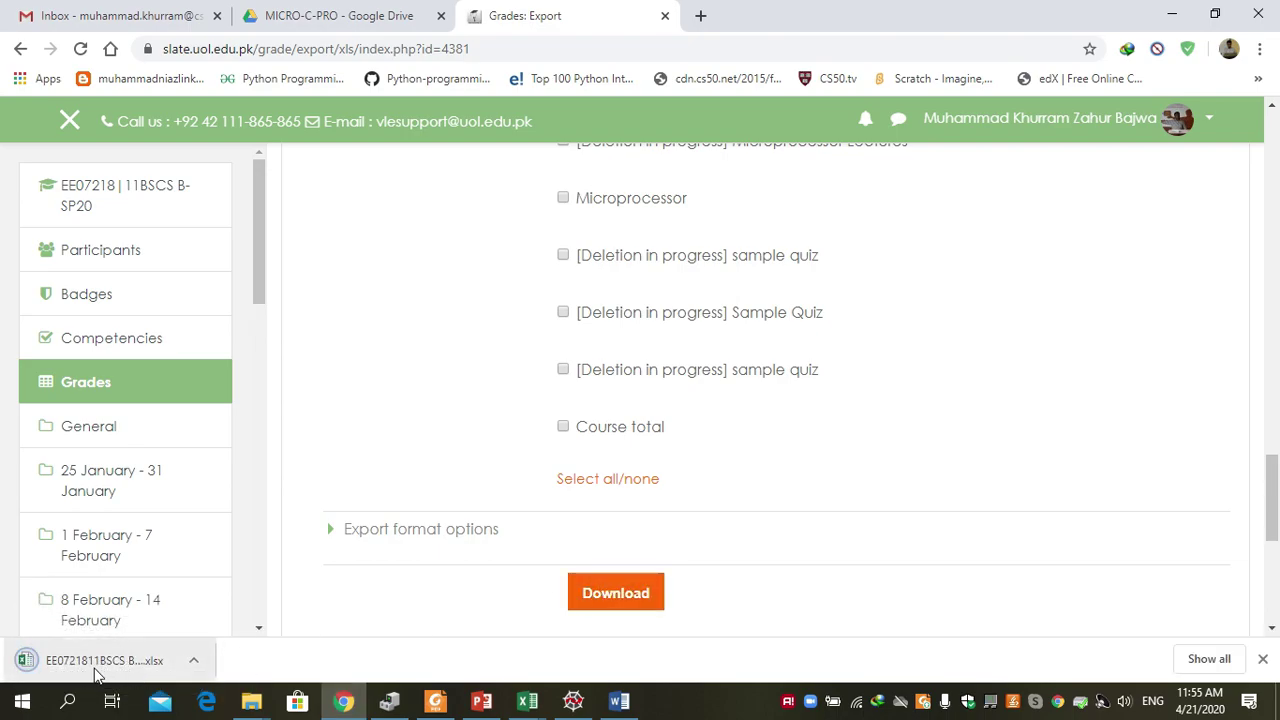
click(81, 660)
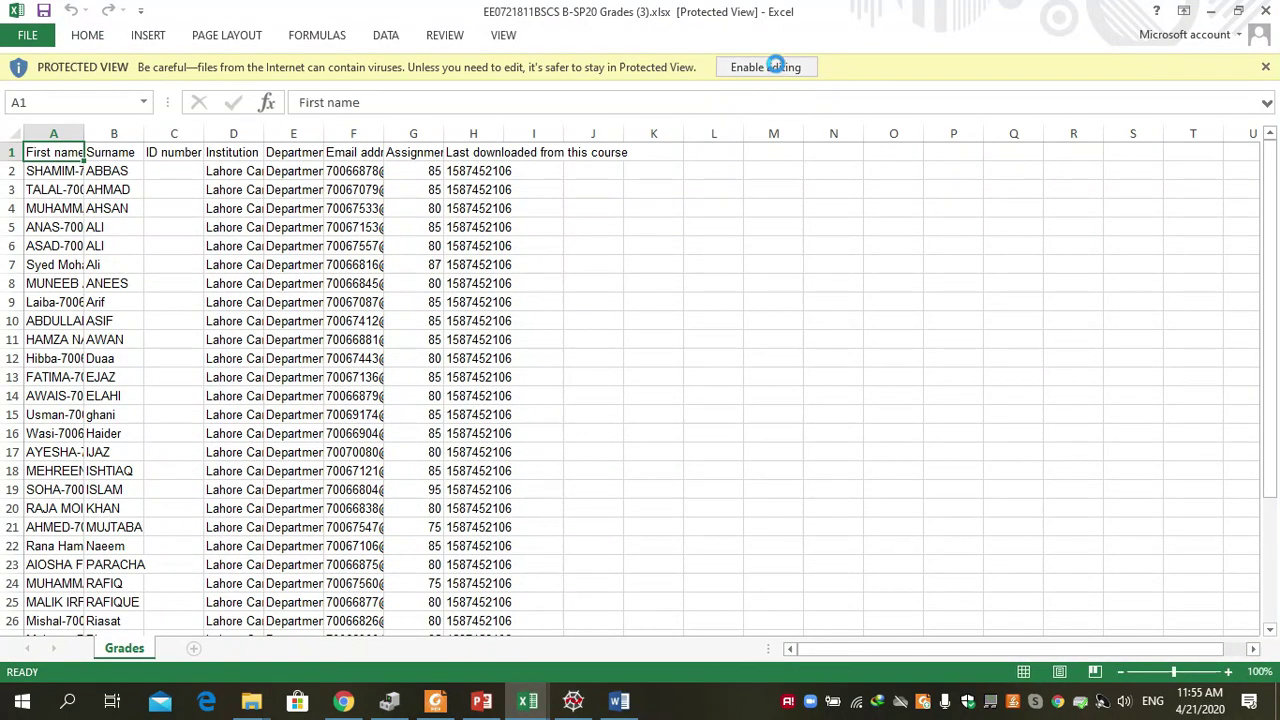
click(775, 66)
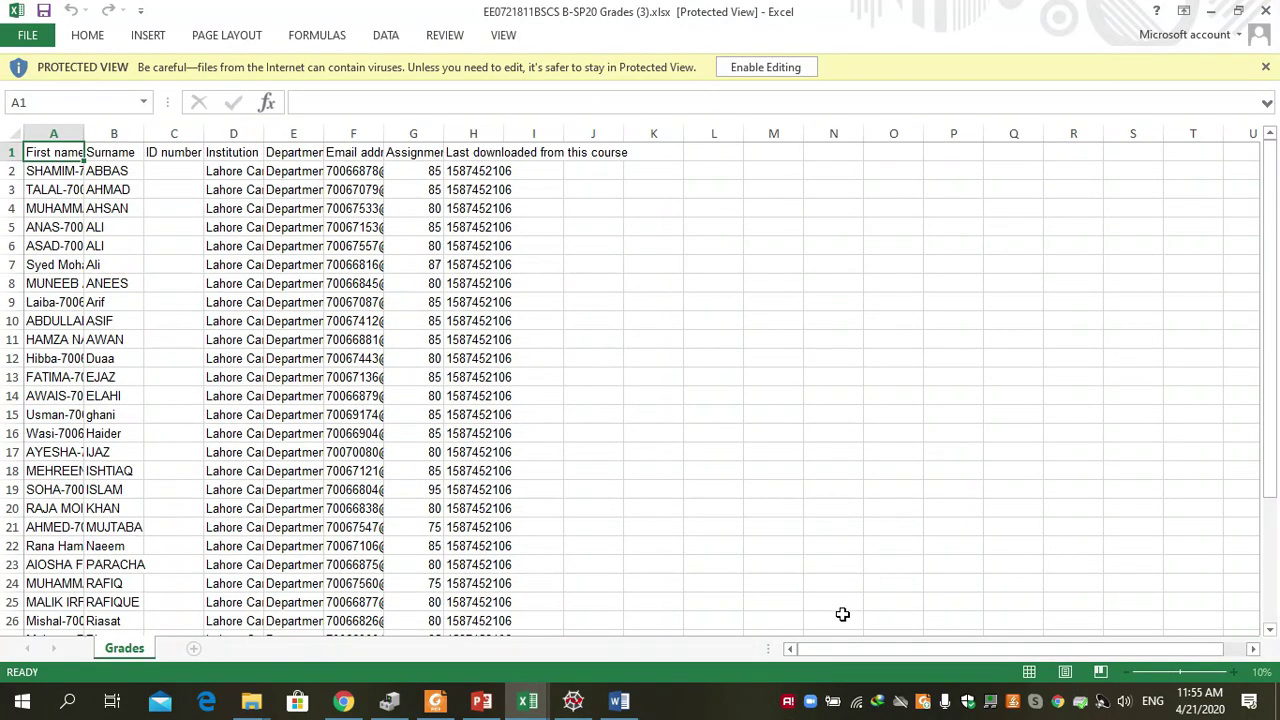
click(776, 67)
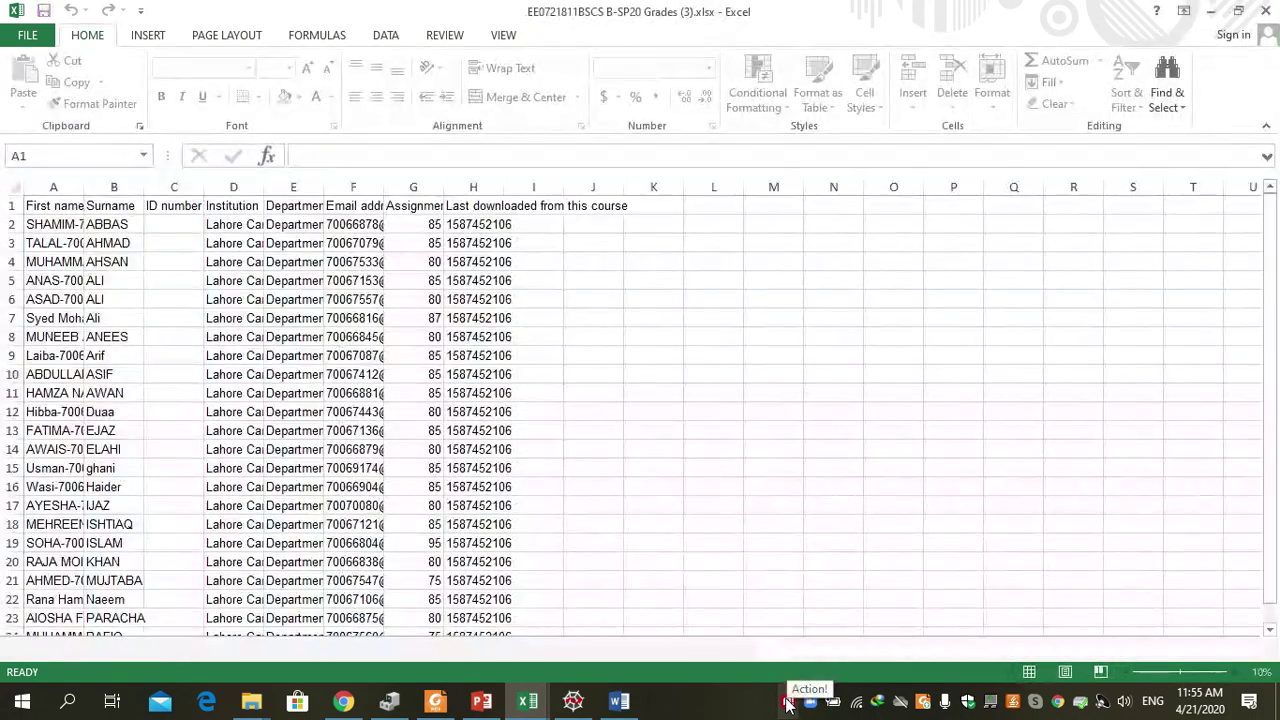
right_click(788, 703)
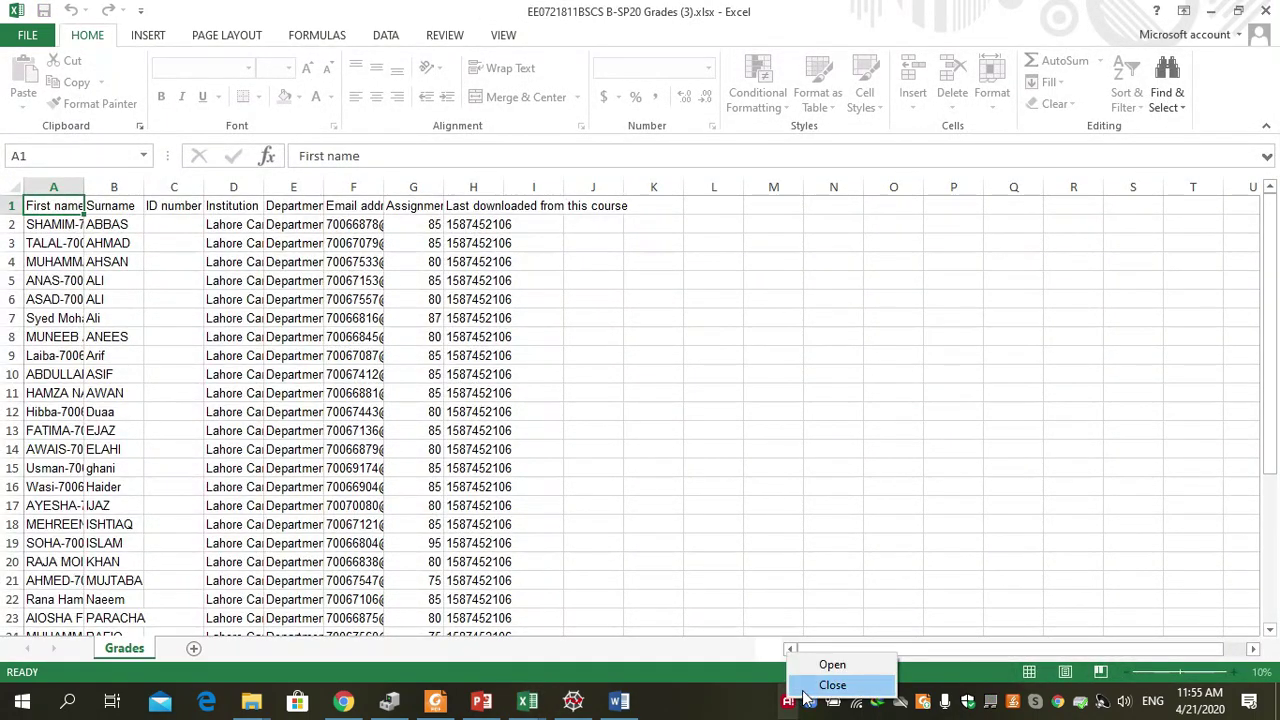